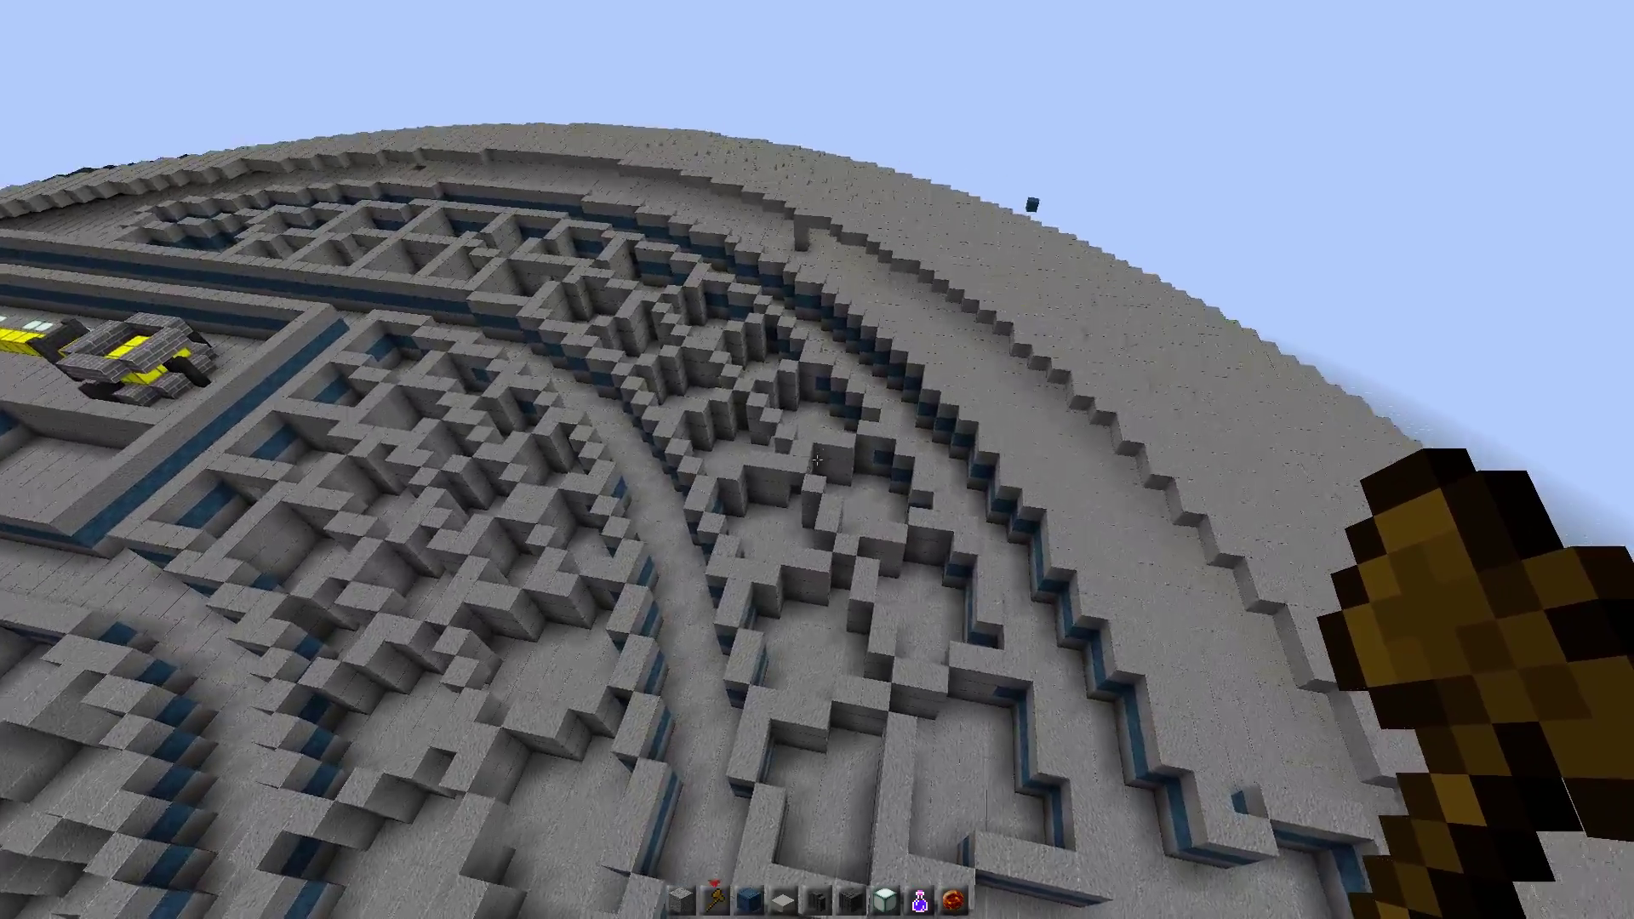
- Fly over the grey crew-quarter rooms to the yellow shuttle near the saucer's centre
{"action": "key", "text": "w"}
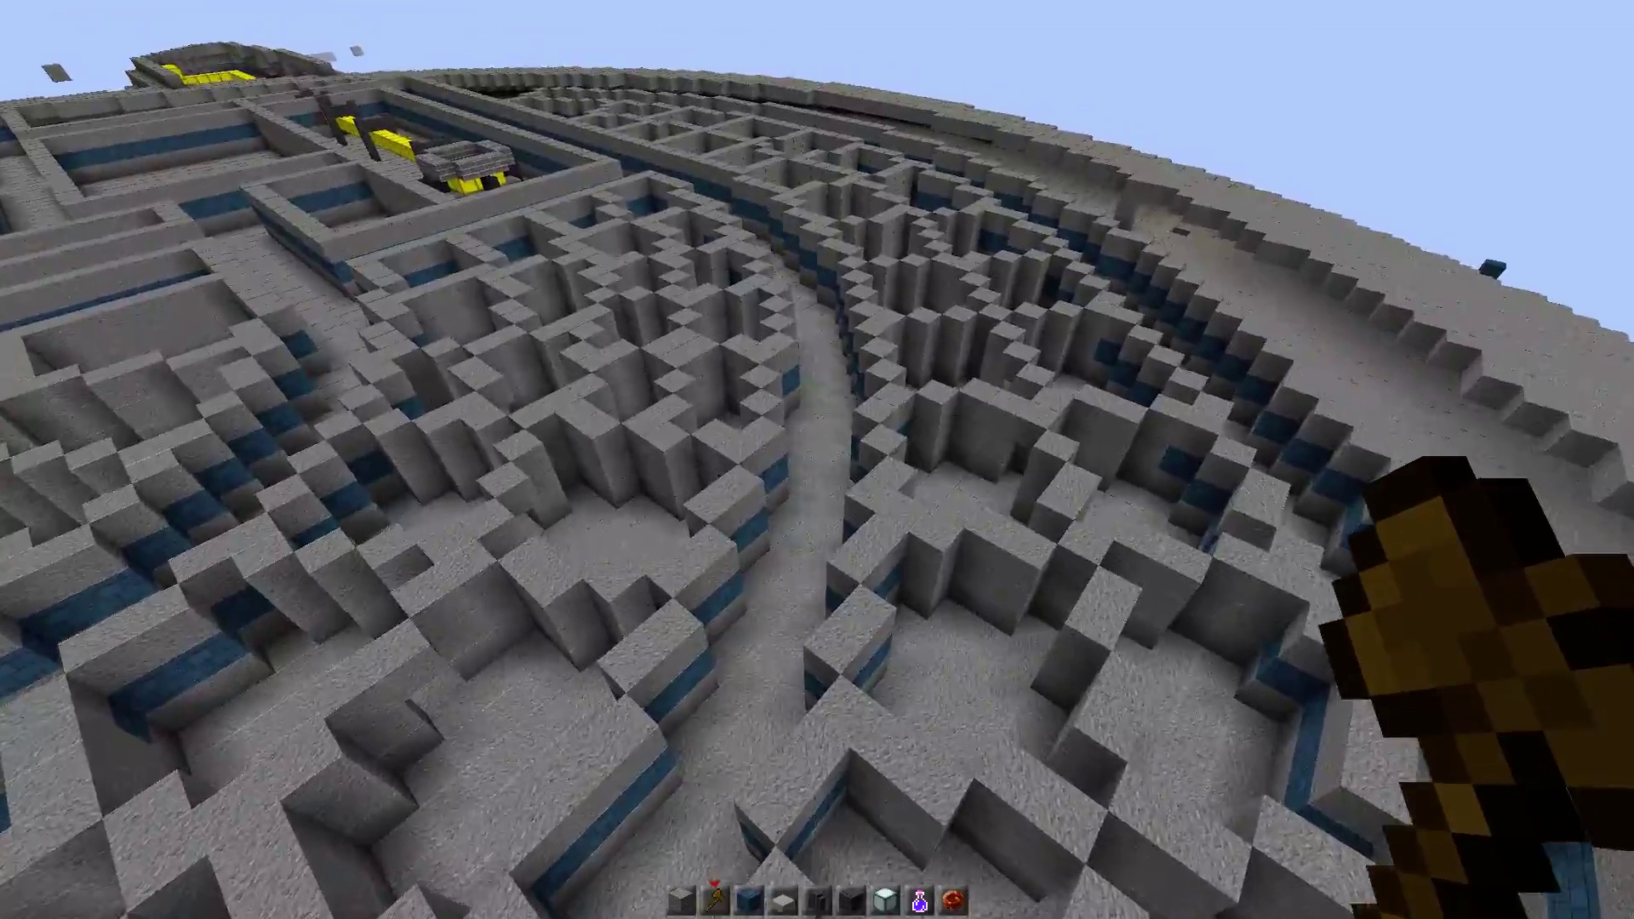
{"action": "key", "text": "w"}
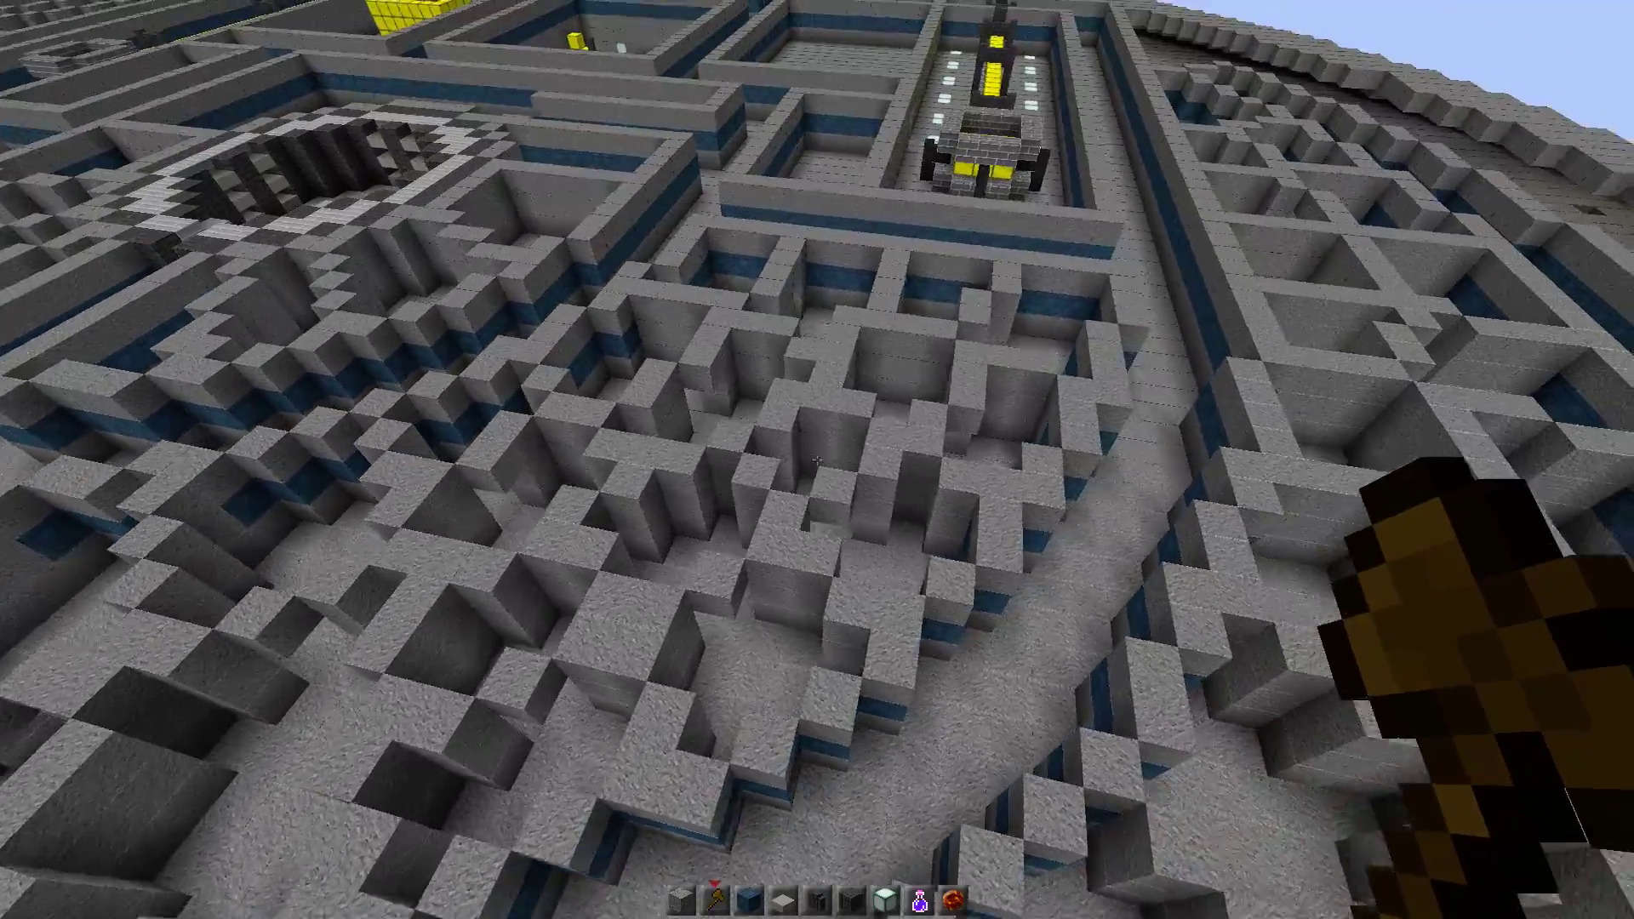
{"action": "key", "text": "w"}
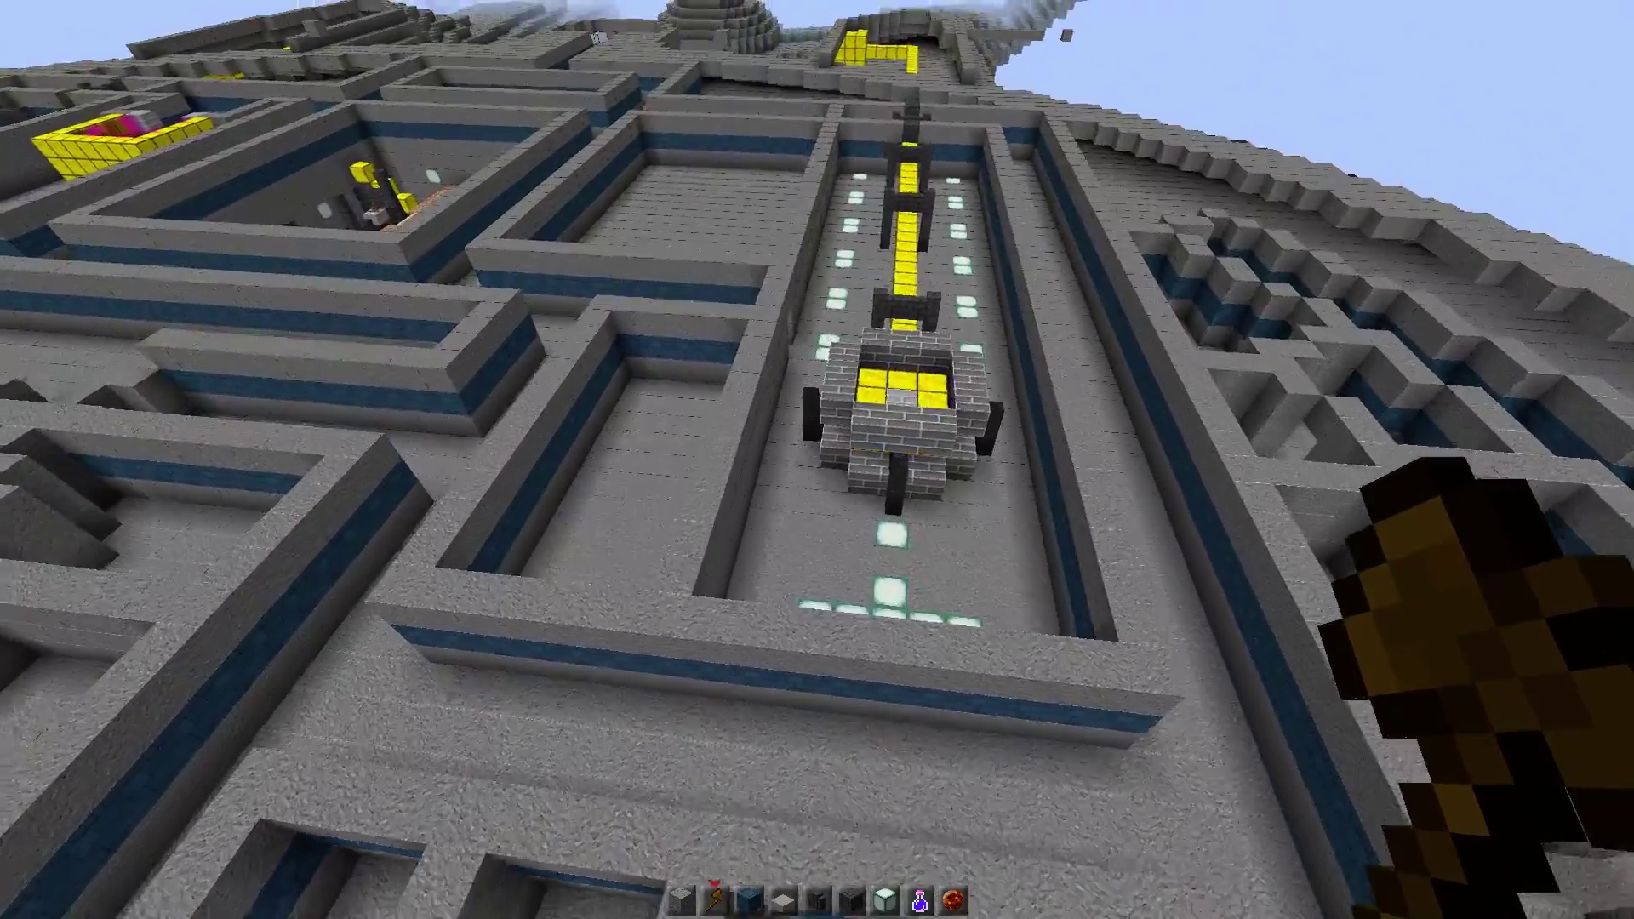
{"action": "key", "text": "w"}
{"action": "key", "text": "w"}
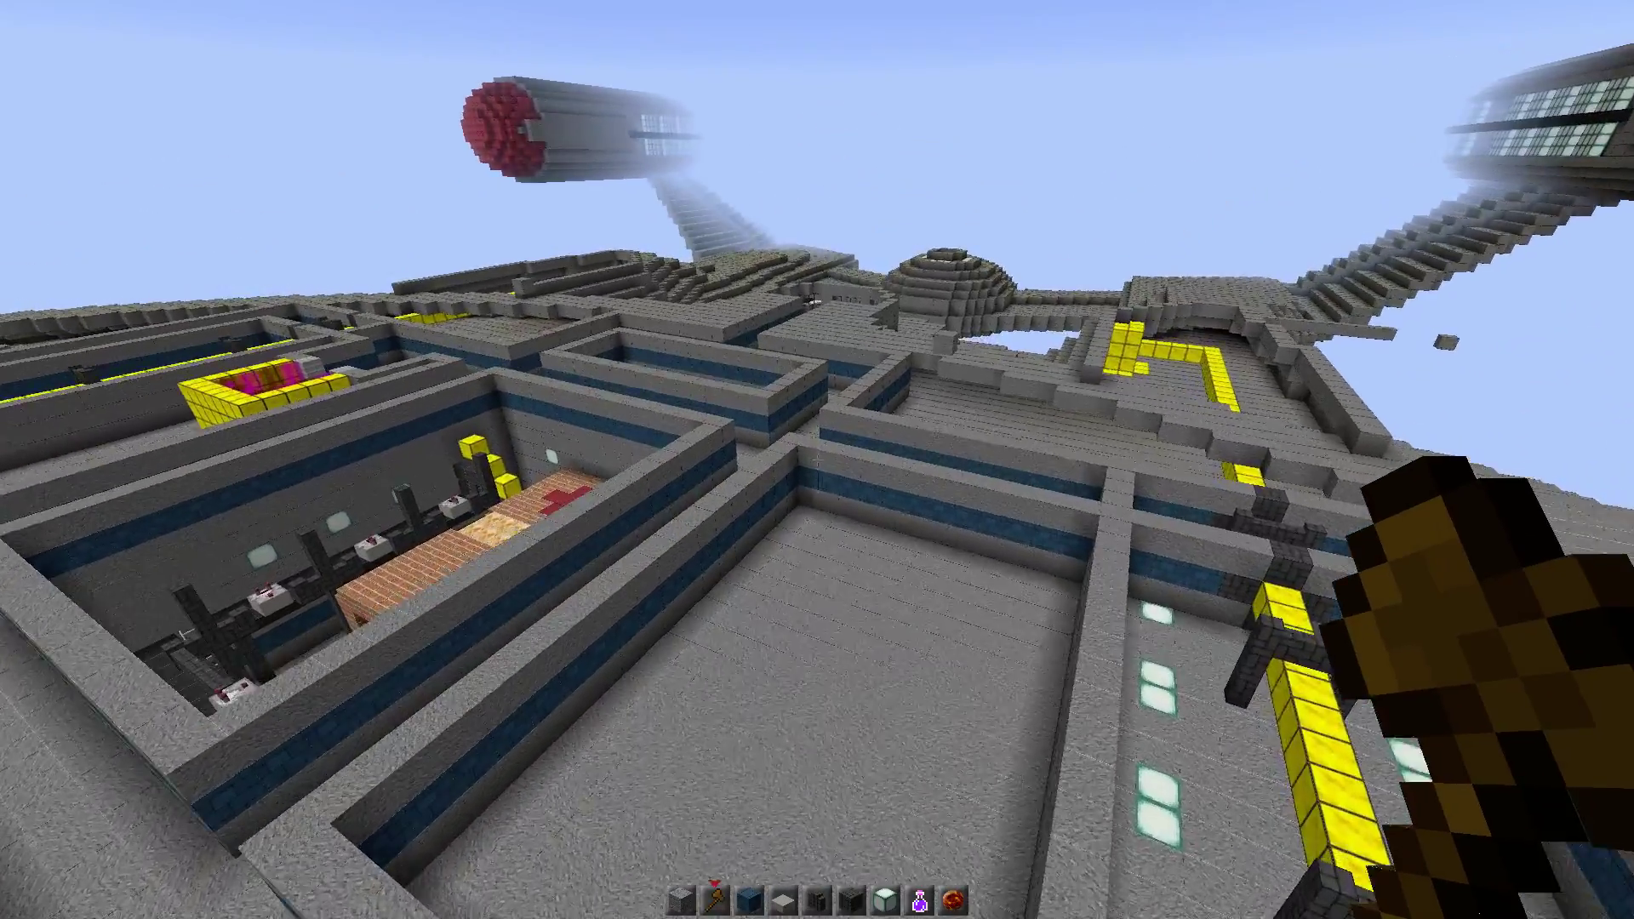